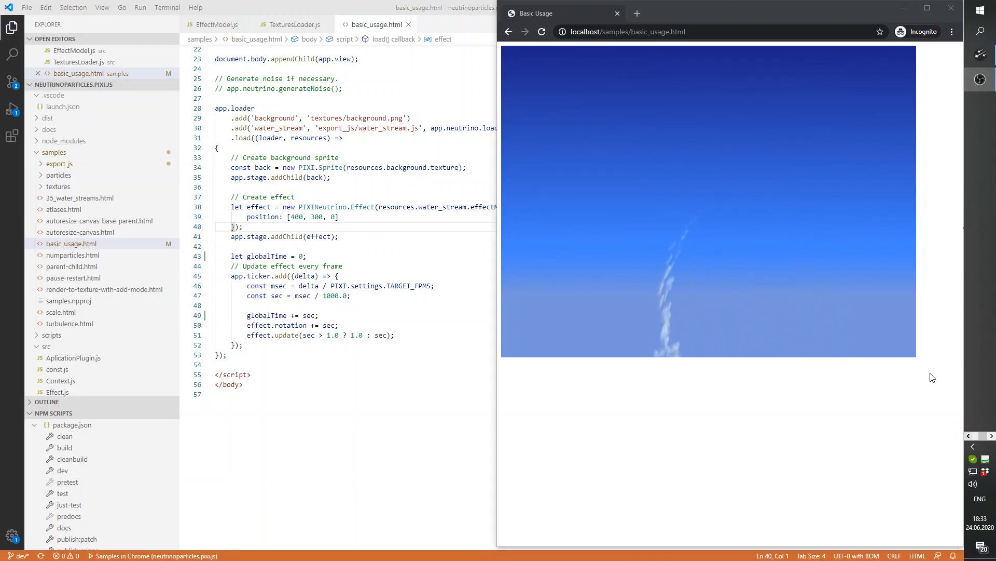
# Switch to the NeutrinoParticles Editor and preview the water_stream effect in motion.
pyautogui.click(670, 9)
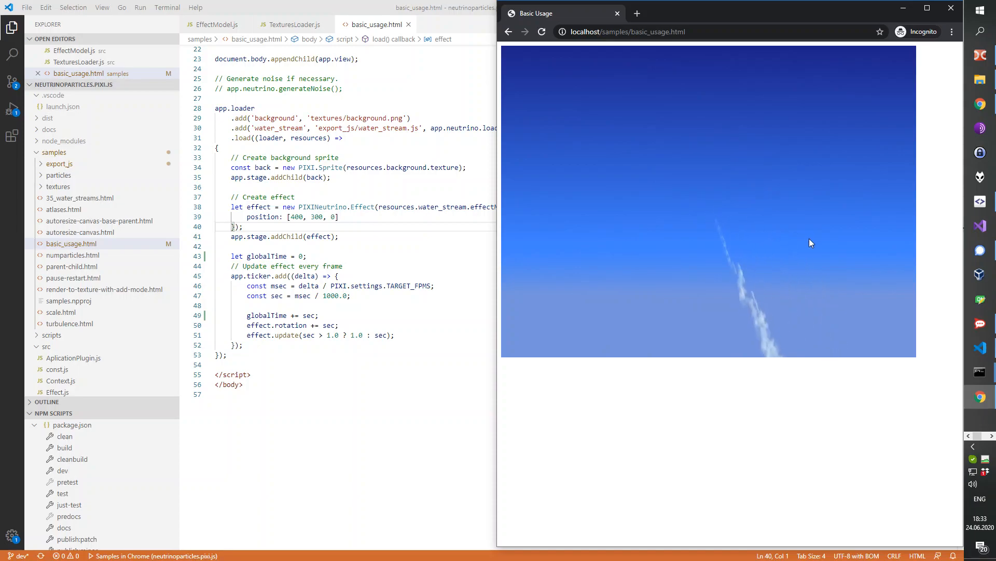
pyautogui.click(991, 436)
pyautogui.click(981, 55)
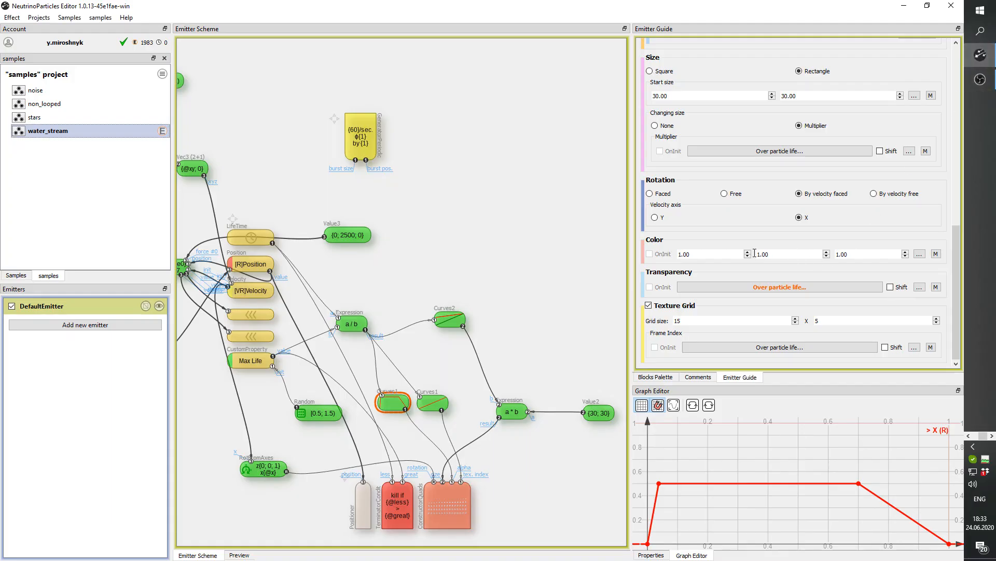
pyautogui.click(240, 555)
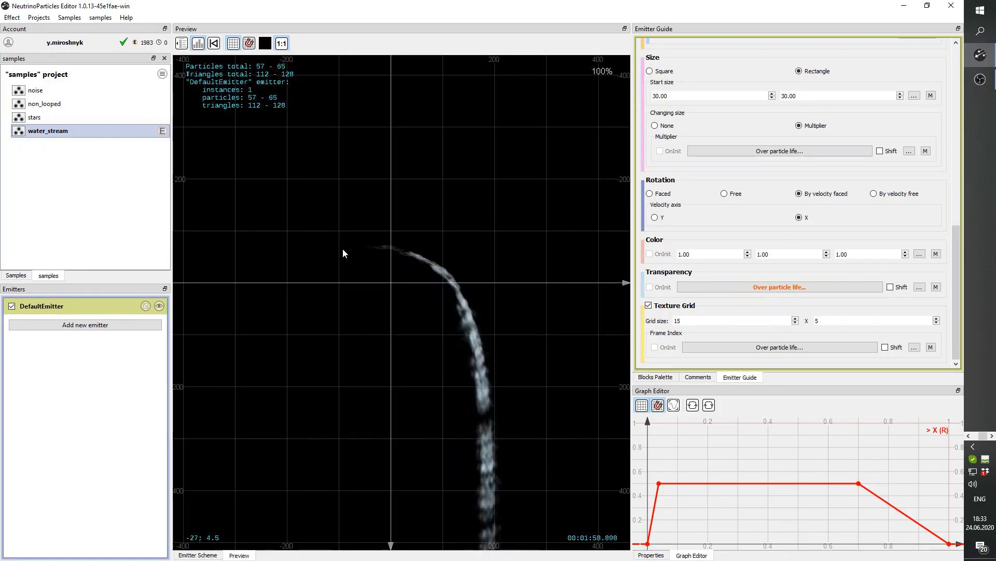
pyautogui.moveTo(313, 261); pyautogui.dragTo(473, 320)
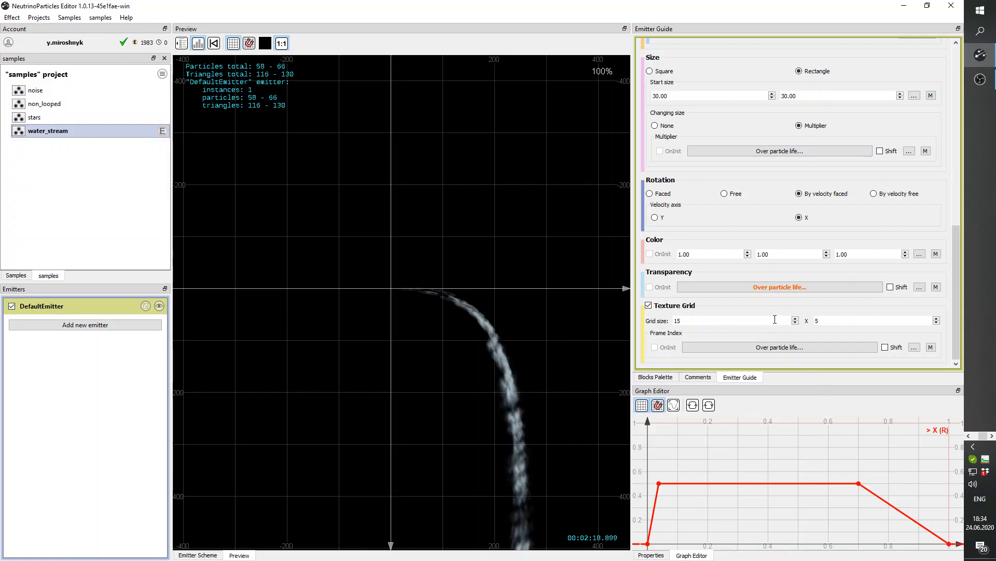
# Turn the emitter's transparency into an expression with a second operand b and set the formula to a * b.
pyautogui.scroll(2, 784, 310)
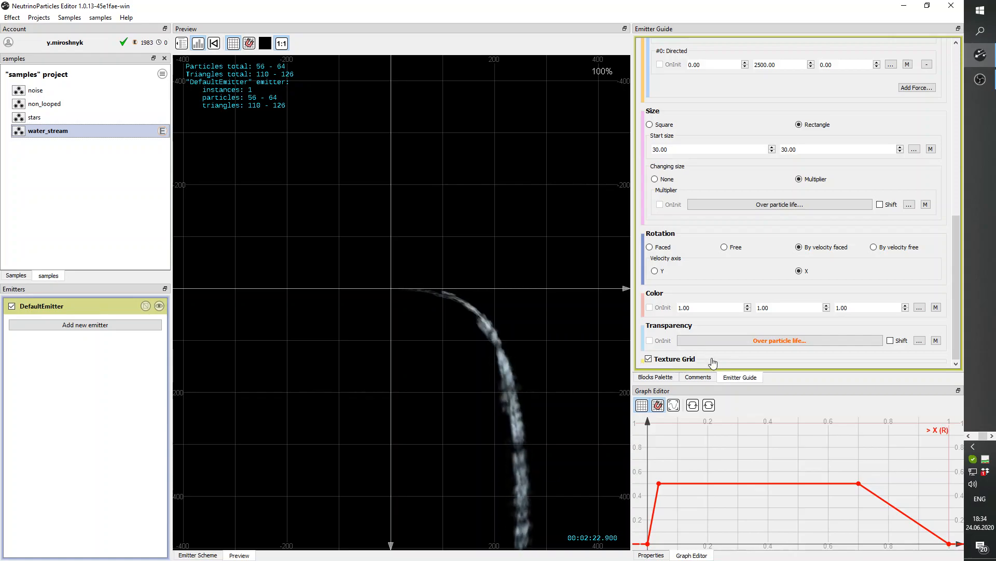
pyautogui.scroll(-2, 713, 362)
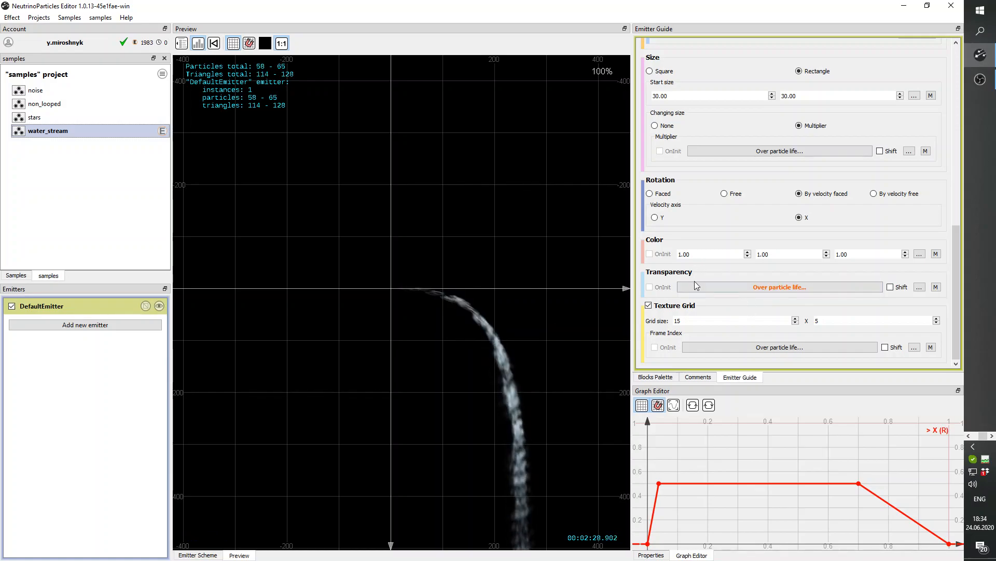
pyautogui.click(936, 287)
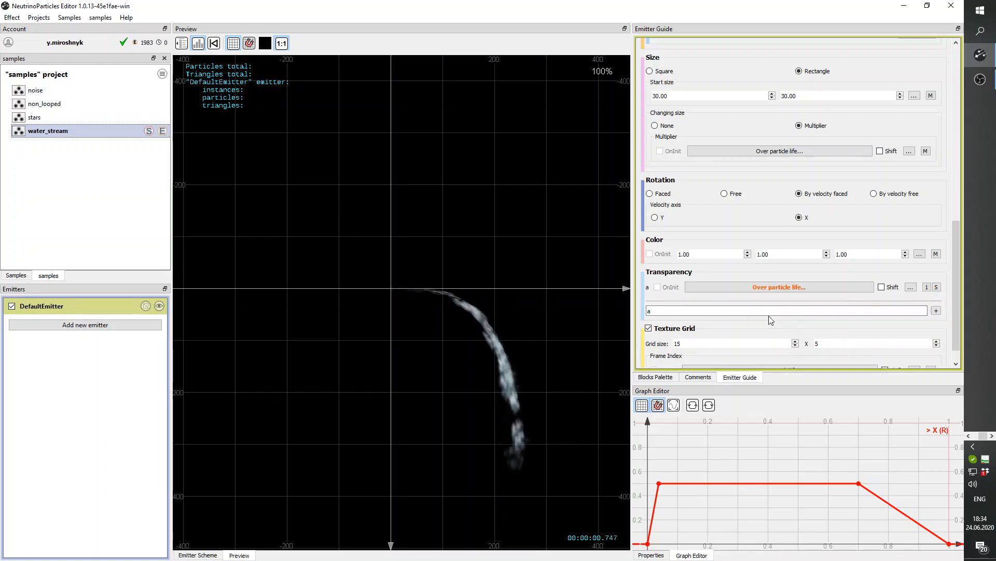
pyautogui.click(937, 311)
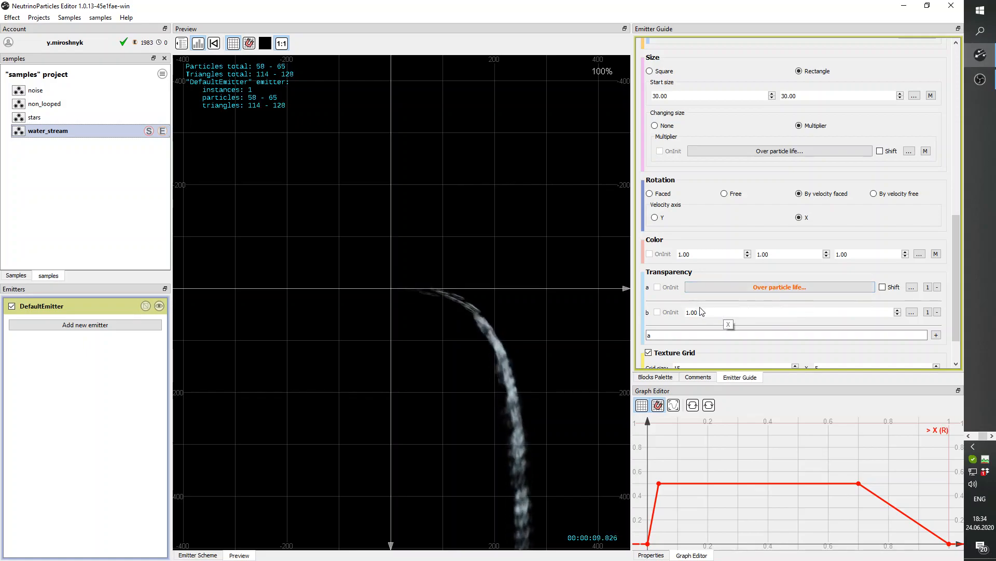
pyautogui.click(694, 337)
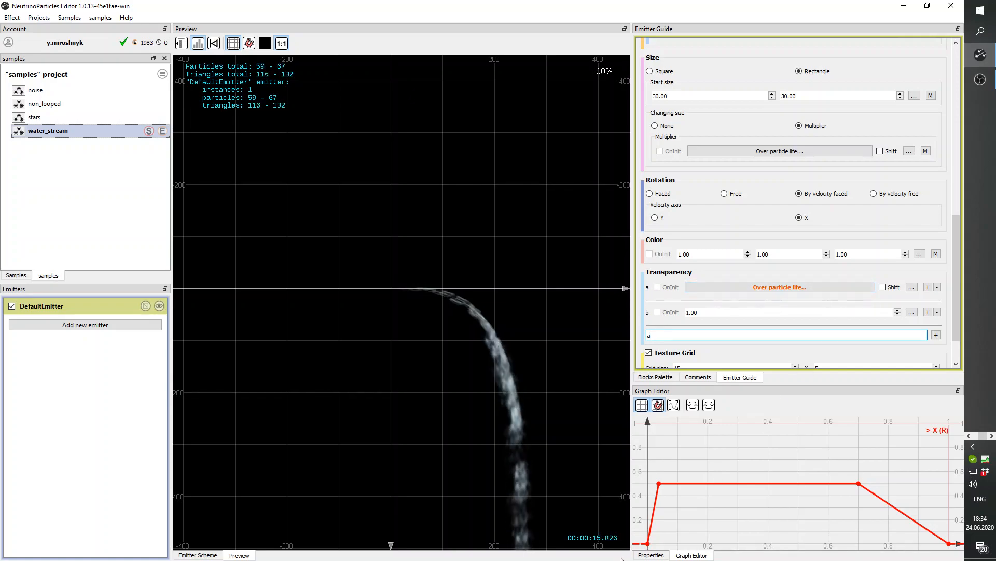
pyautogui.hotkey('shift', 'Tab')
pyautogui.click(678, 335)
pyautogui.write('* b')
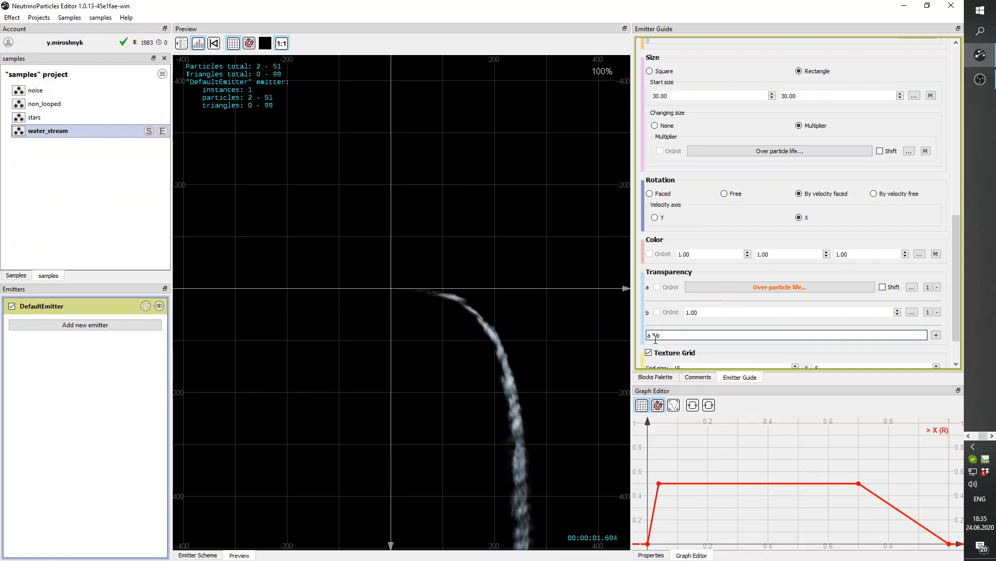
# Set the transparency operand b to 0.5.
pyautogui.moveTo(708, 313); pyautogui.dragTo(682, 314)
pyautogui.write('0.5')
pyautogui.press('Return')
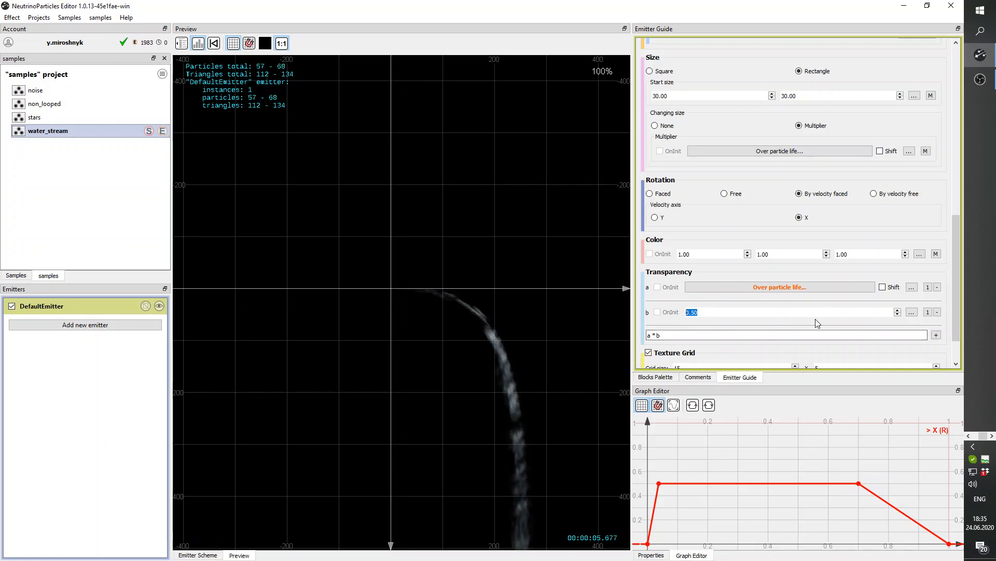
# Make the transparency operand b an emitter property named Alpha and export the water_stream effect.
pyautogui.click(912, 314)
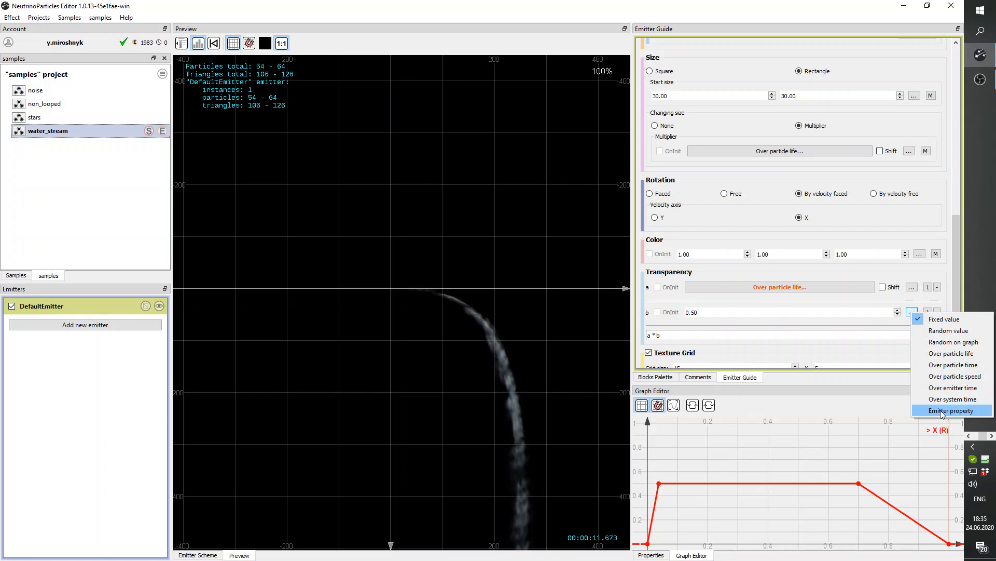
pyautogui.click(943, 411)
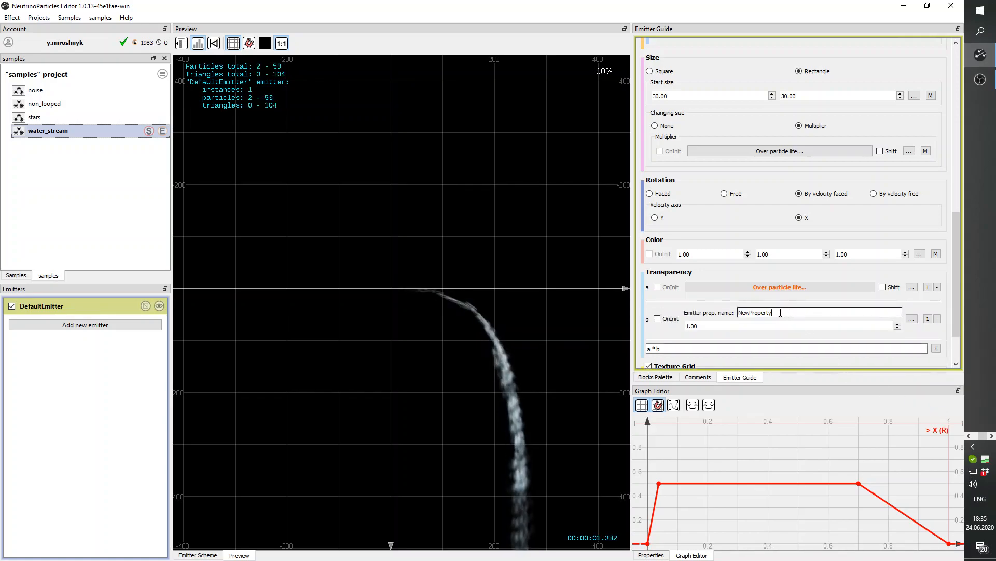
pyautogui.write('Alpha')
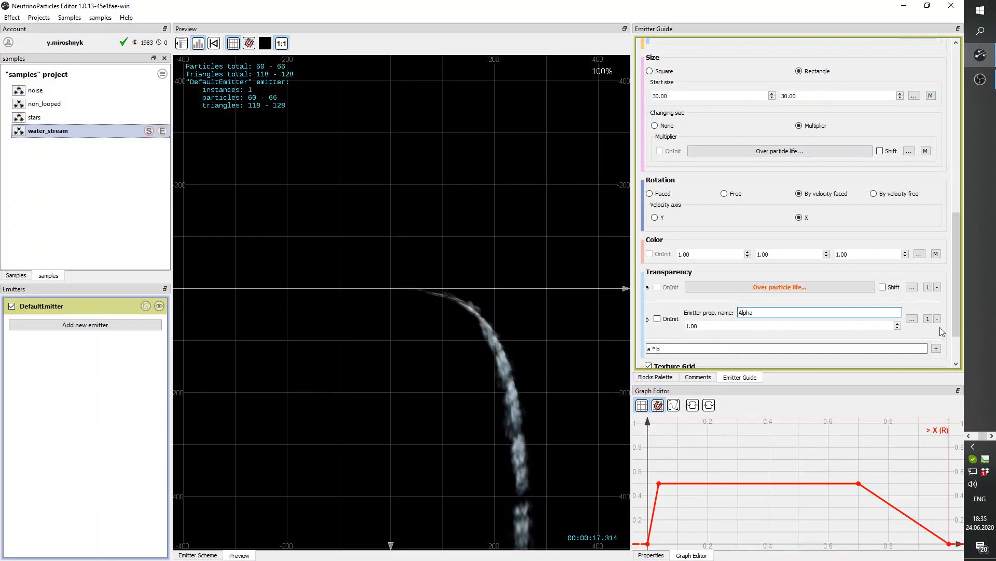
pyautogui.click(163, 131)
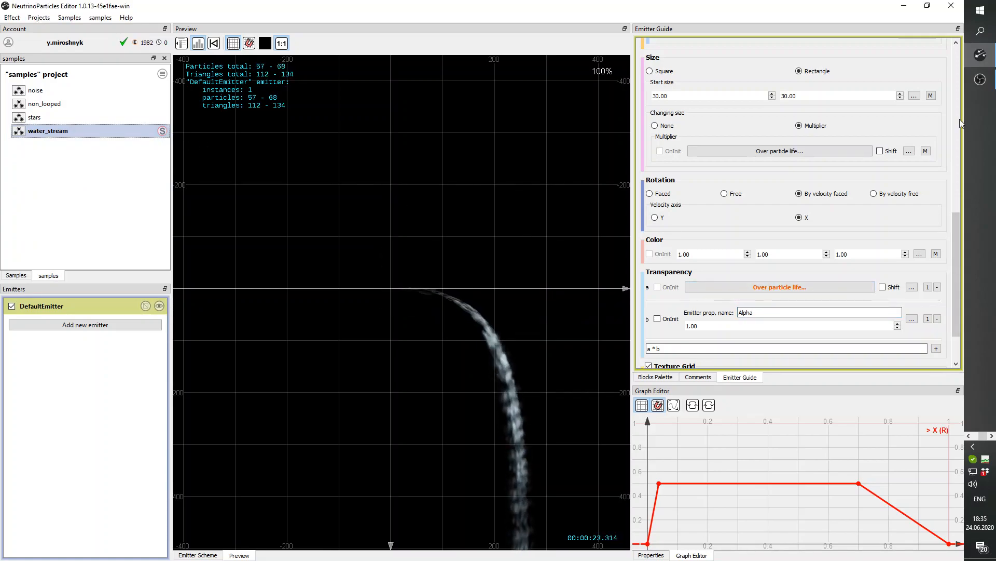
# Switch to Visual Studio Code, add effect.setPropertyInAllEmitters("Alpha", 0.1); after the effect's creation in basic_usage.html, and save the file.
pyautogui.click(968, 436)
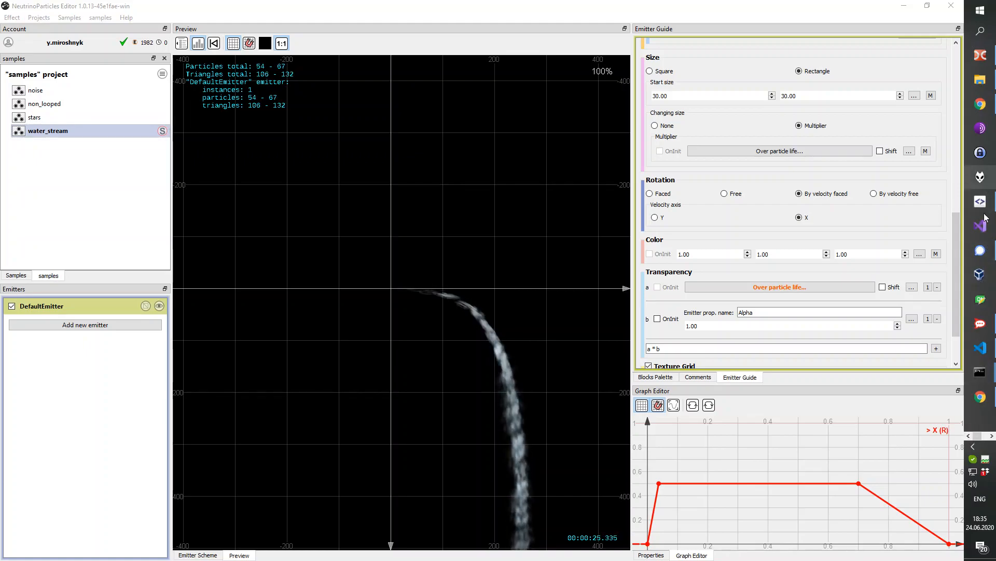
pyautogui.click(981, 347)
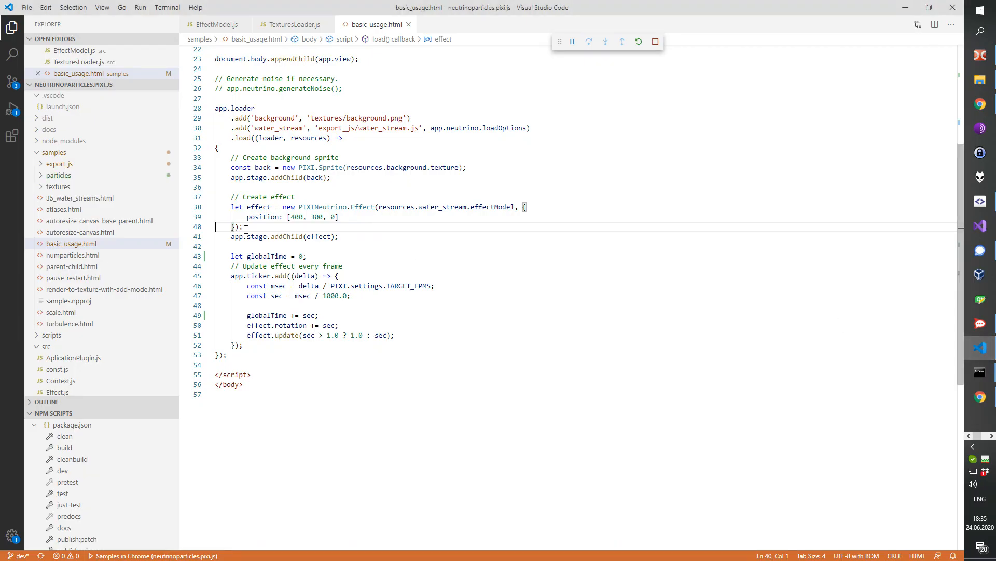
pyautogui.click(980, 397)
pyautogui.click(981, 396)
pyautogui.press('Return')
pyautogui.write('effect')
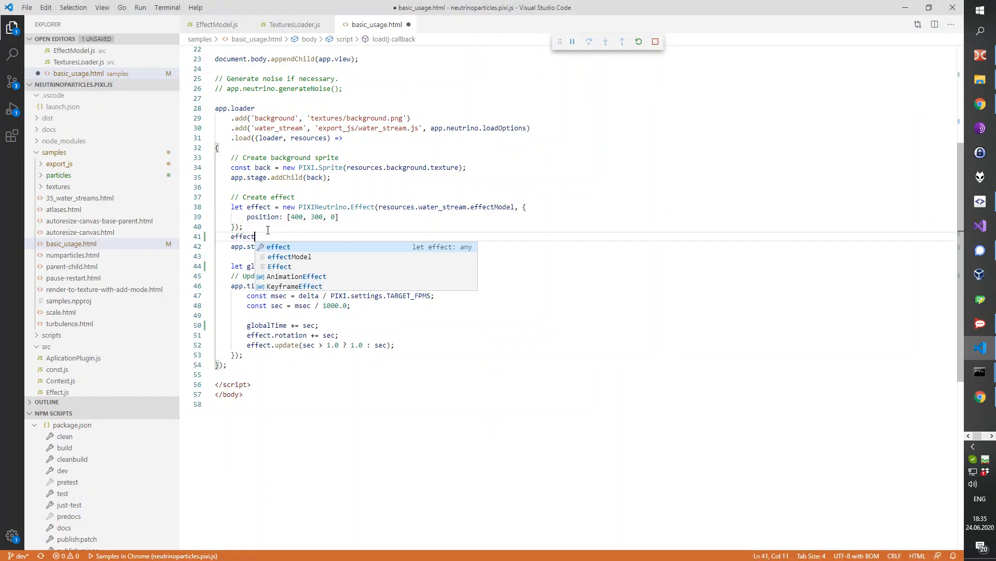
pyautogui.write('.set')
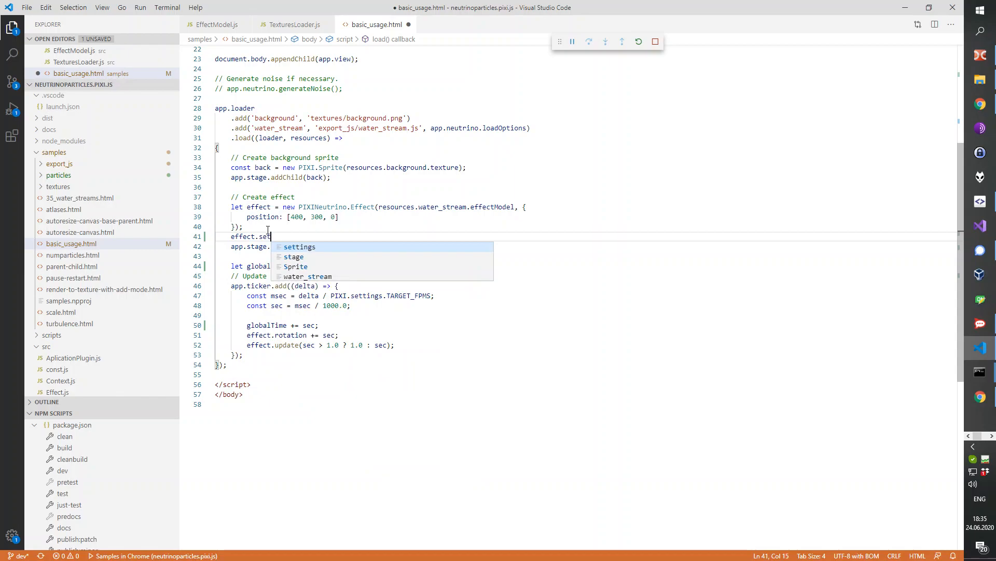
pyautogui.write('PropertyInAllEmitters("Al')
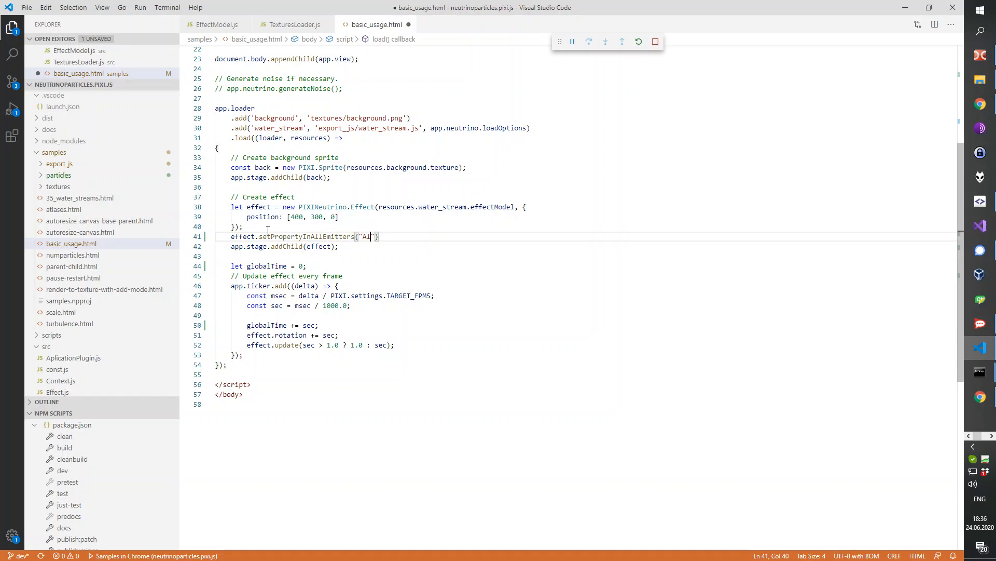
pyautogui.write('", 0.1')
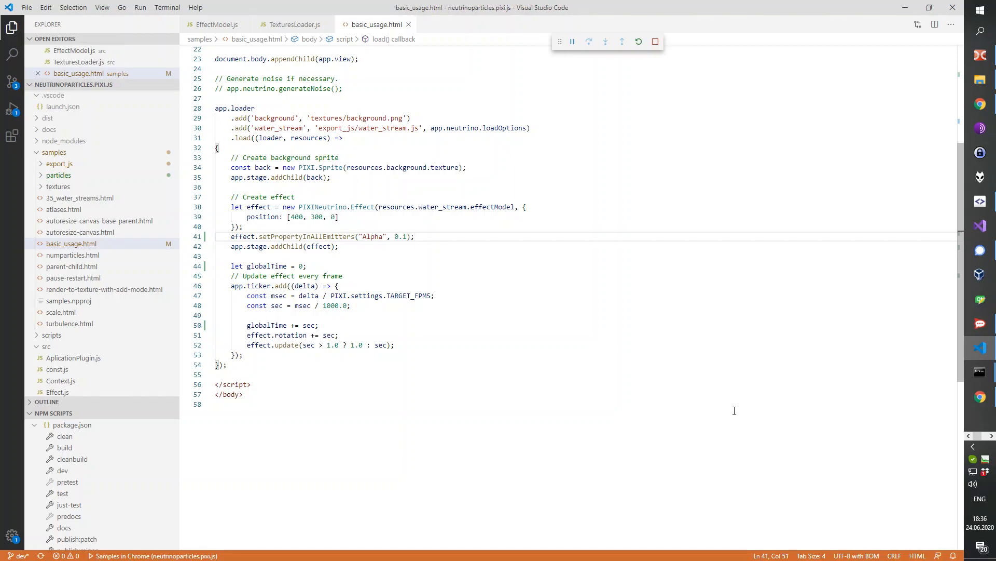
# Switch to Chrome and reload the basic_usage.html sample page to check the water stream's transparency.
pyautogui.click(970, 400)
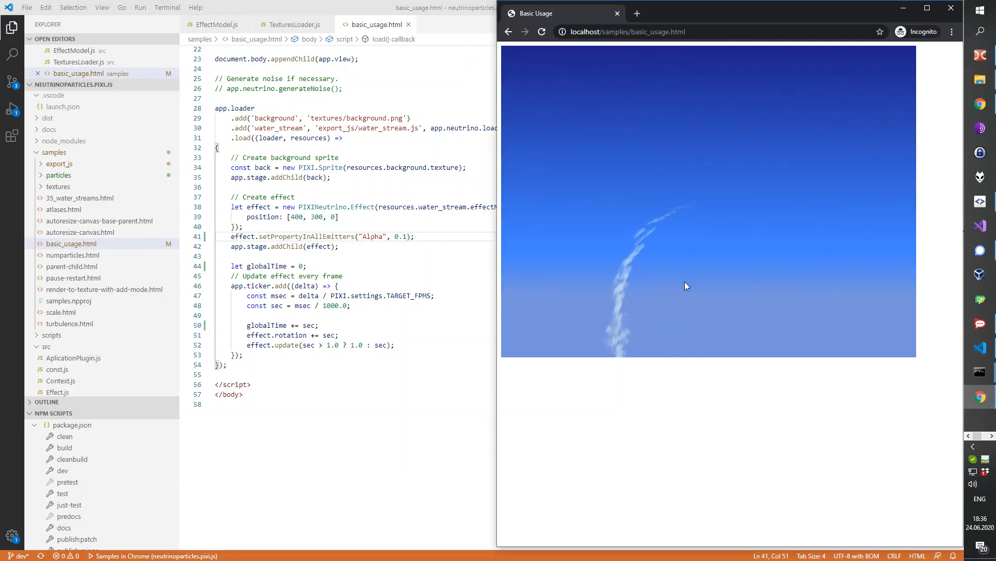
pyautogui.press('F5')
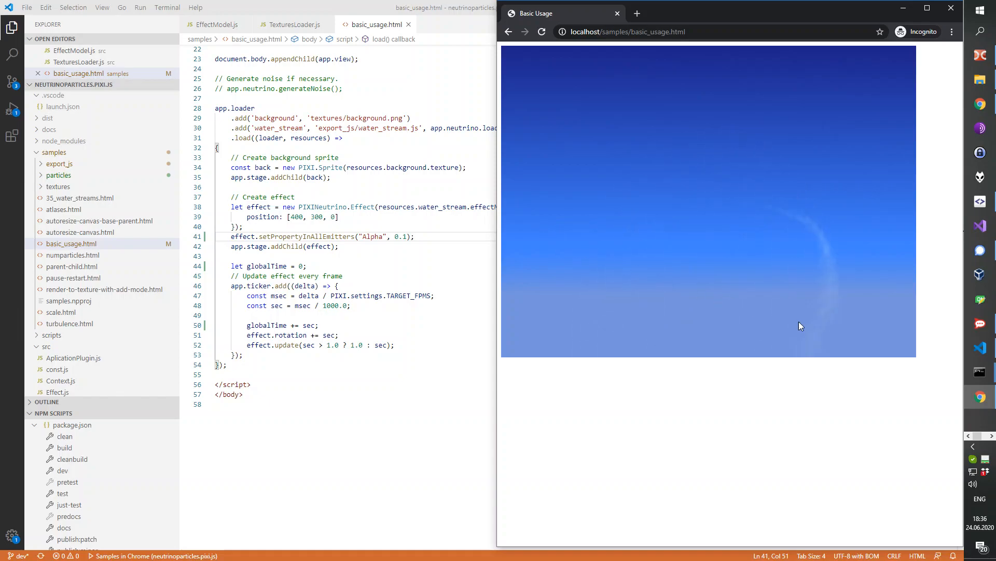
# Switch to the NeutrinoParticles Editor, make the periodic rate an emitter property named Rate with value 60, and export water_stream.
pyautogui.click(992, 436)
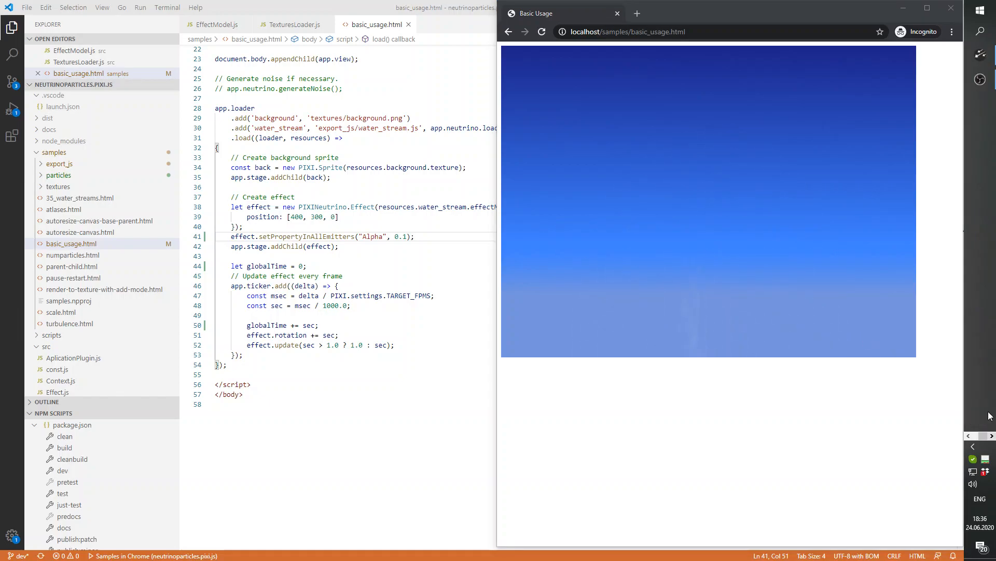
pyautogui.click(980, 80)
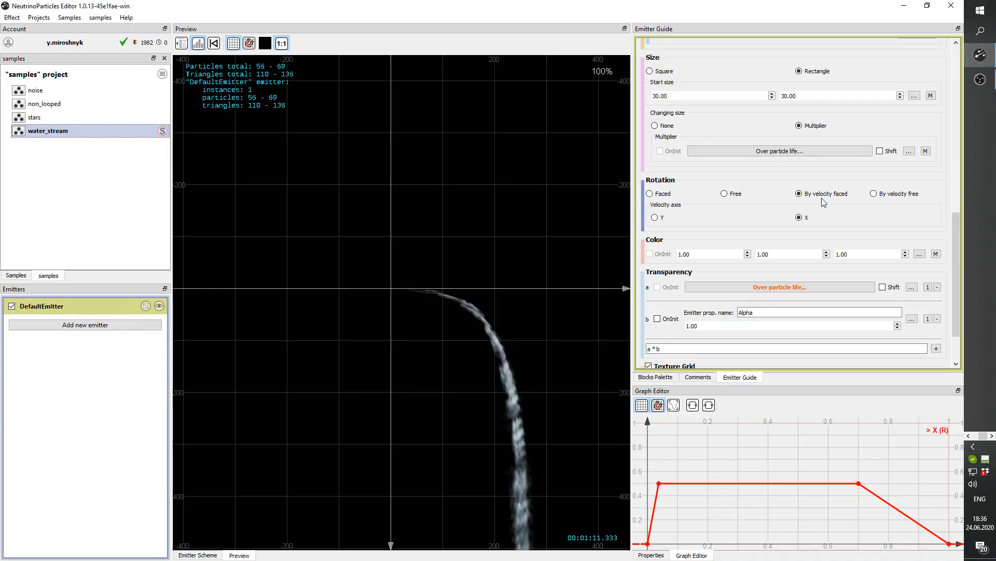
pyautogui.scroll(3, 823, 200)
pyautogui.scroll(5, 821, 200)
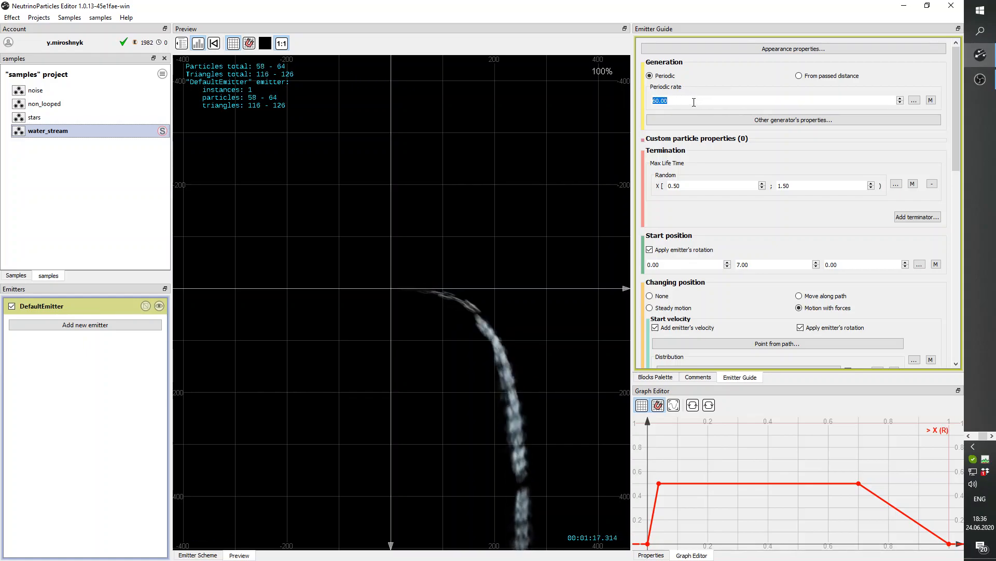
pyautogui.click(915, 100)
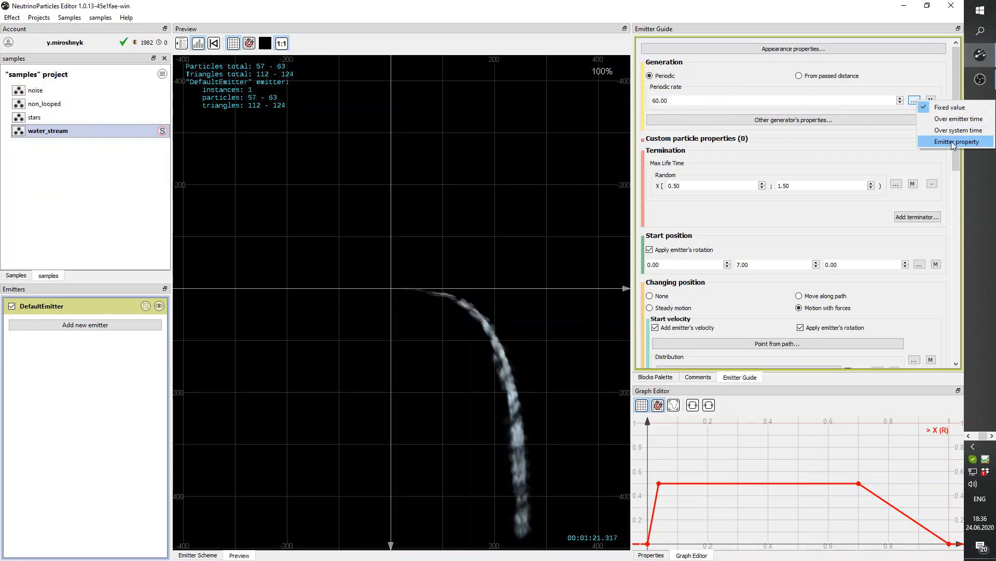
pyautogui.click(952, 141)
pyautogui.moveTo(778, 100); pyautogui.dragTo(630, 101)
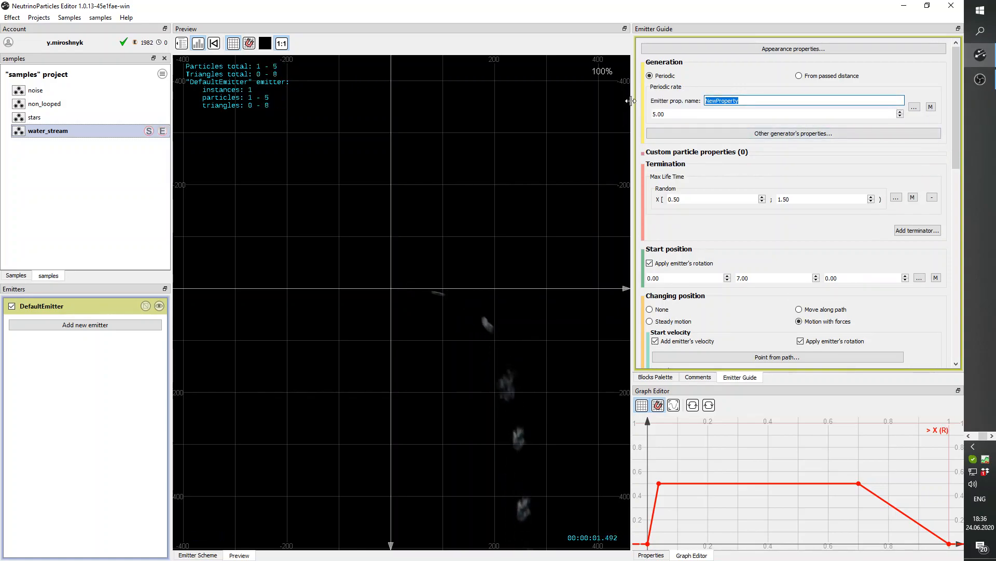
pyautogui.write('Rate')
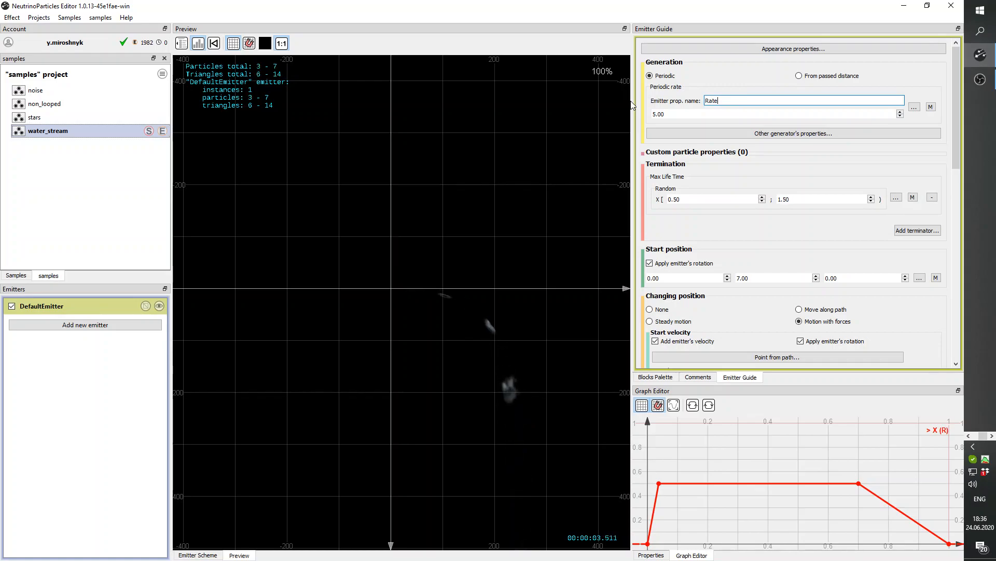
pyautogui.press('Tab')
pyautogui.write('60')
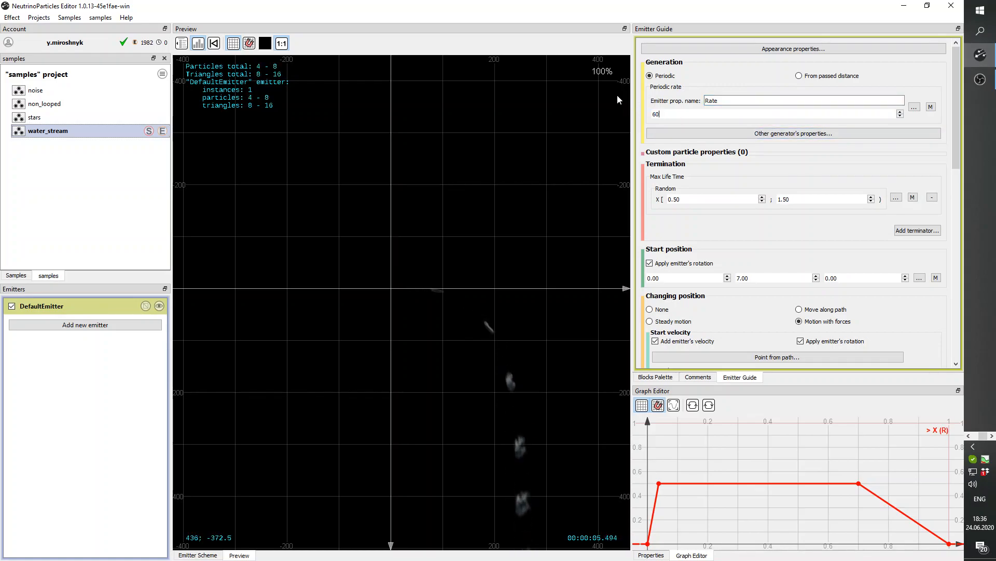
pyautogui.press('Return')
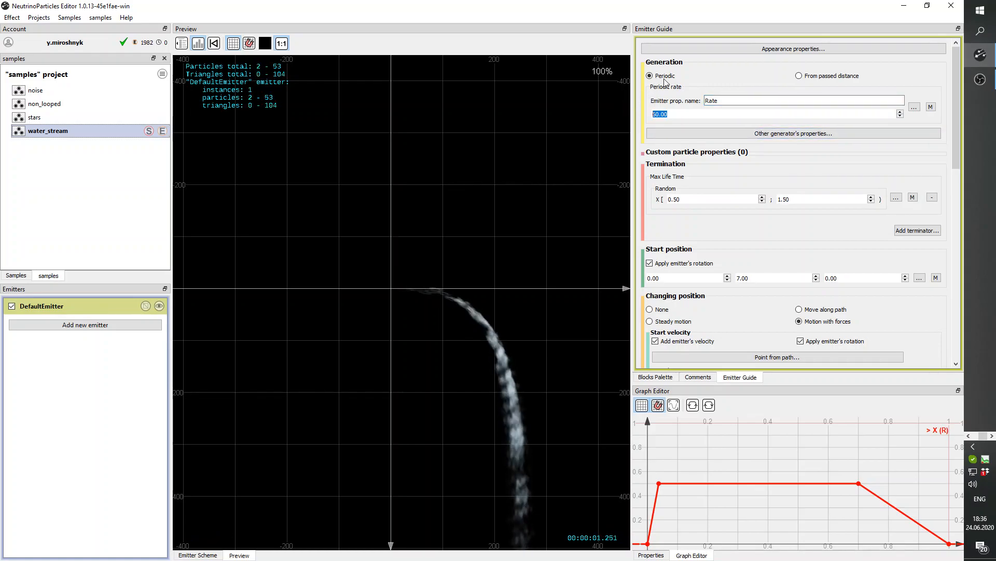
pyautogui.click(162, 131)
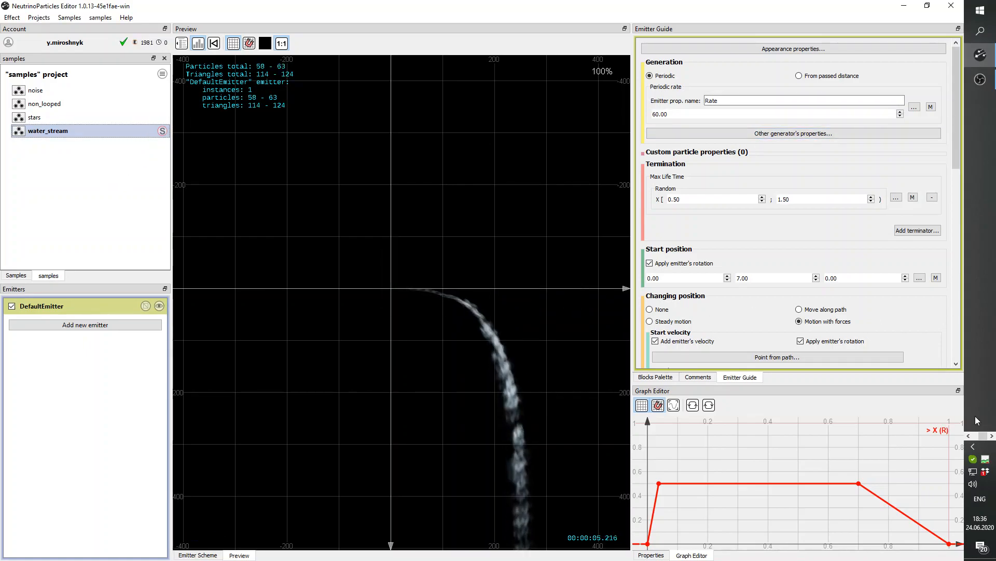
# Switch to Visual Studio Code, duplicate the setPropertyInAllEmitters line, change the copy's arguments to "Rate", 10, and save basic_usage.html.
pyautogui.click(987, 353)
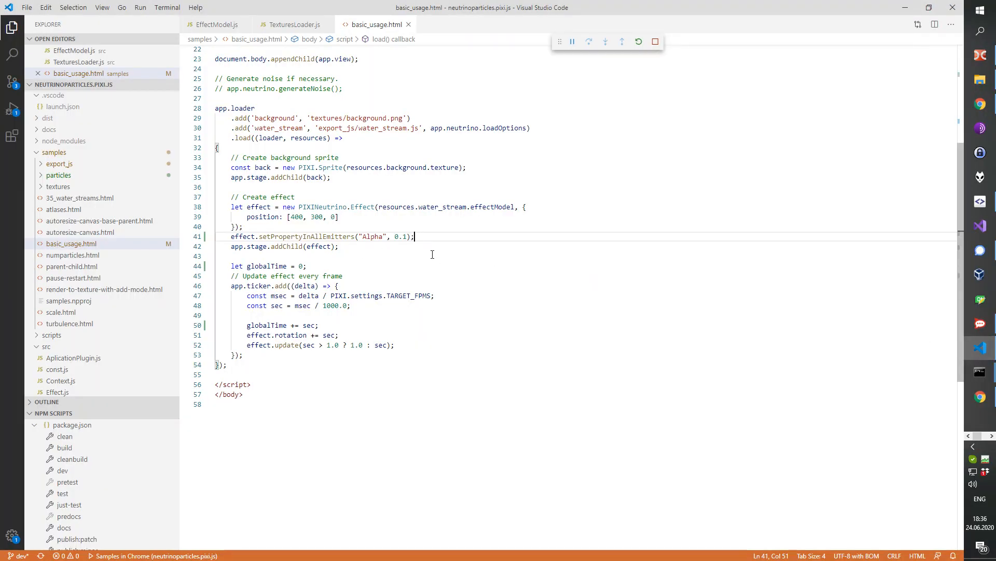
pyautogui.press('Home')
pyautogui.hotkey('shift', 'End')
pyautogui.hotkey('ctrl', 'c')
pyautogui.press('End')
pyautogui.press('Return')
pyautogui.hotkey('ctrl', 'v')
pyautogui.hotkey('ctrl', 'Left')
pyautogui.hotkey('ctrl', 'Left')
pyautogui.hotkey('ctrl', 'Left')
pyautogui.hotkey('ctrl', 'Left')
pyautogui.hotkey('ctrl', 'Left')
pyautogui.hotkey('ctrl', 'Left')
pyautogui.hotkey('ctrl', 'Right')
pyautogui.hotkey('ctrl', 'shift', 'Right')
pyautogui.write('Rate')
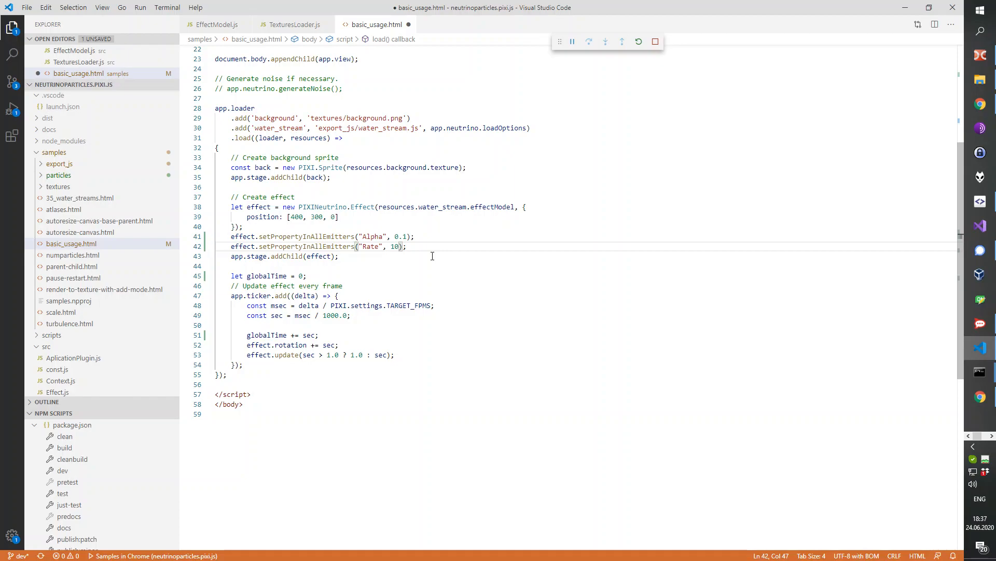
pyautogui.hotkey('ctrl', 's')
# Switch to Chrome and reload the basic_usage.html sample page to check the water stream with the Rate property applied.
pyautogui.click(981, 397)
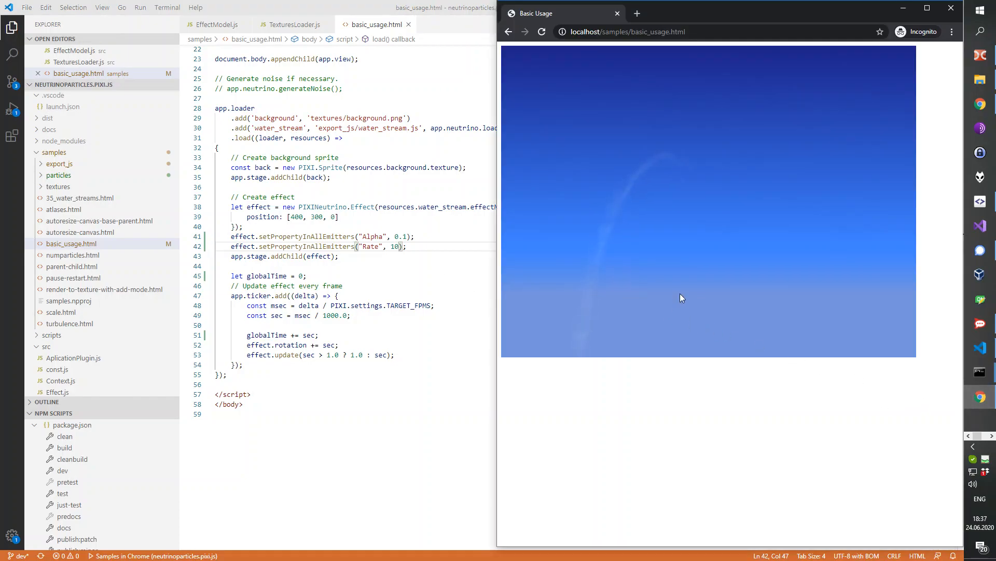
pyautogui.press('F5')
# Switch to Visual Studio Code, set the Alpha value to 1.0, save basic_usage.html, and reload the sample page in Chrome.
pyautogui.hotkey('alt', 'Tab')
pyautogui.press('Up')
pyautogui.press('BackSpace')
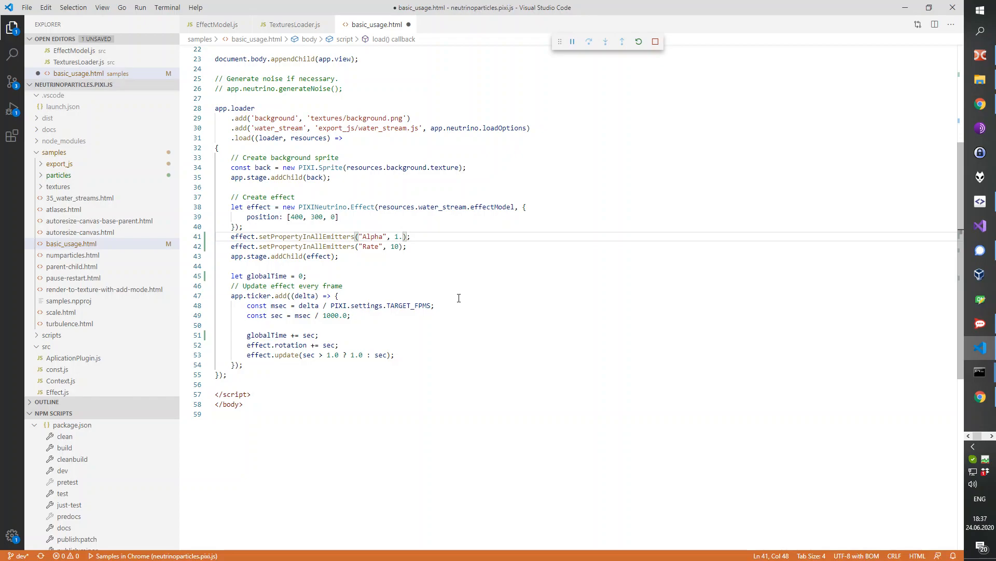
pyautogui.hotkey('ctrl', 's')
pyautogui.click(981, 396)
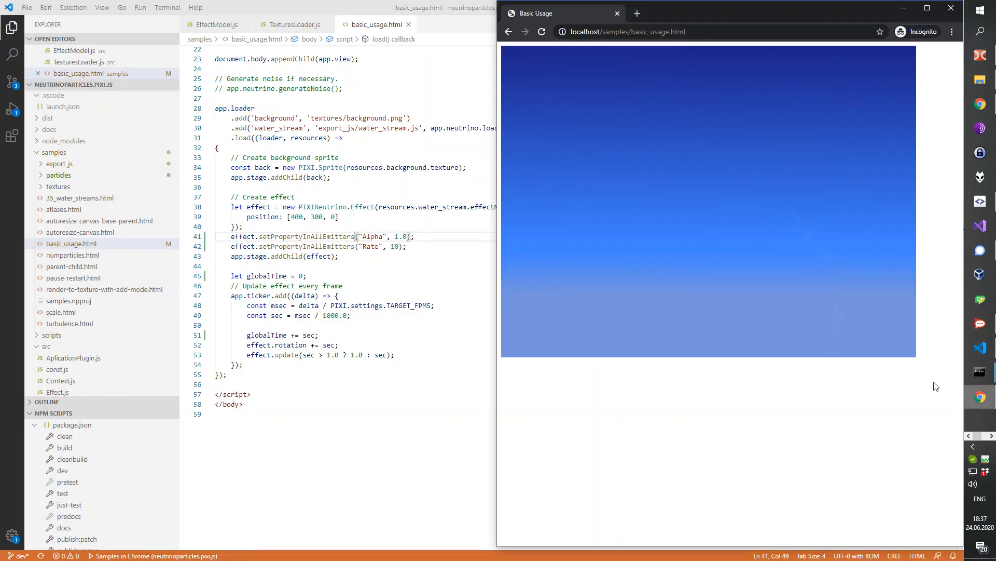
pyautogui.press('F5')
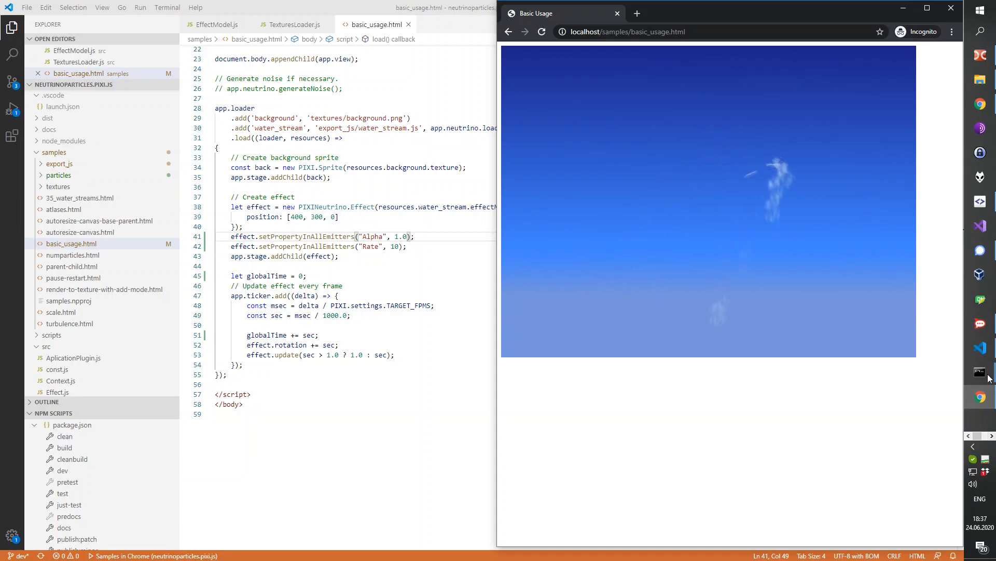
# Switch to the NeutrinoParticles Editor, examine the water_stream emitter's generation, termination and position parameters, and return to the sample page in Chrome.
pyautogui.click(992, 436)
pyautogui.click(981, 55)
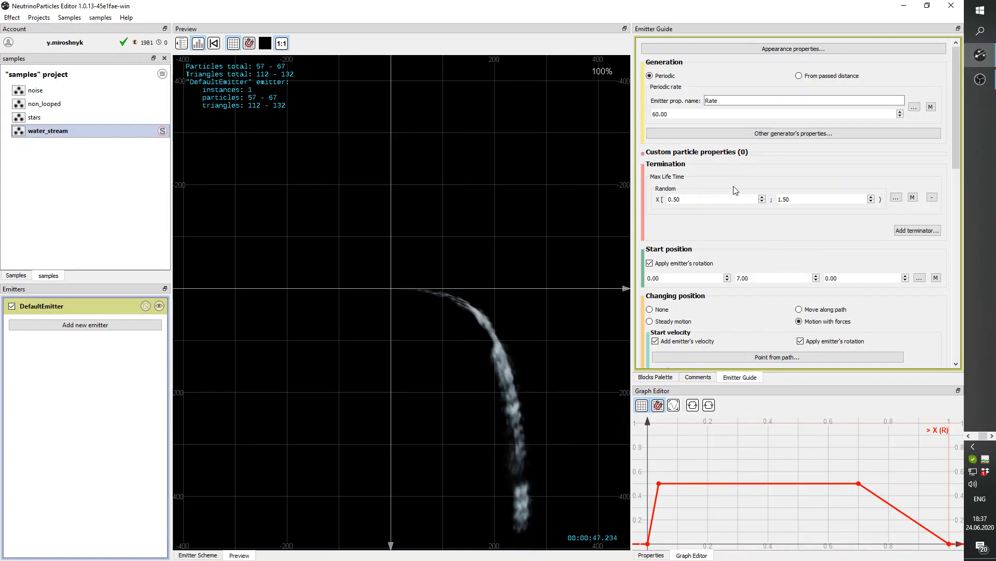
pyautogui.scroll(-1, 957, 92)
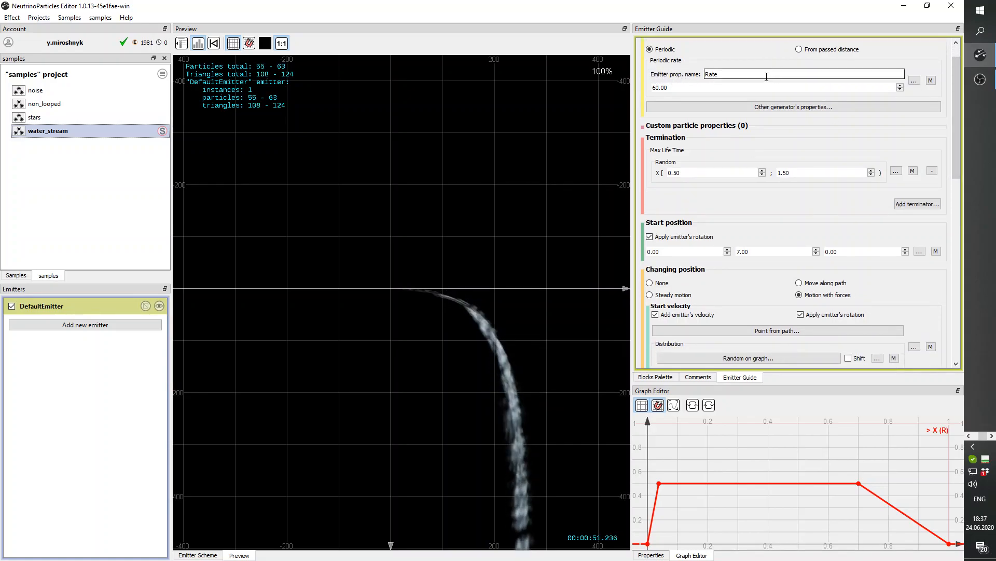
pyautogui.scroll(1, 958, 118)
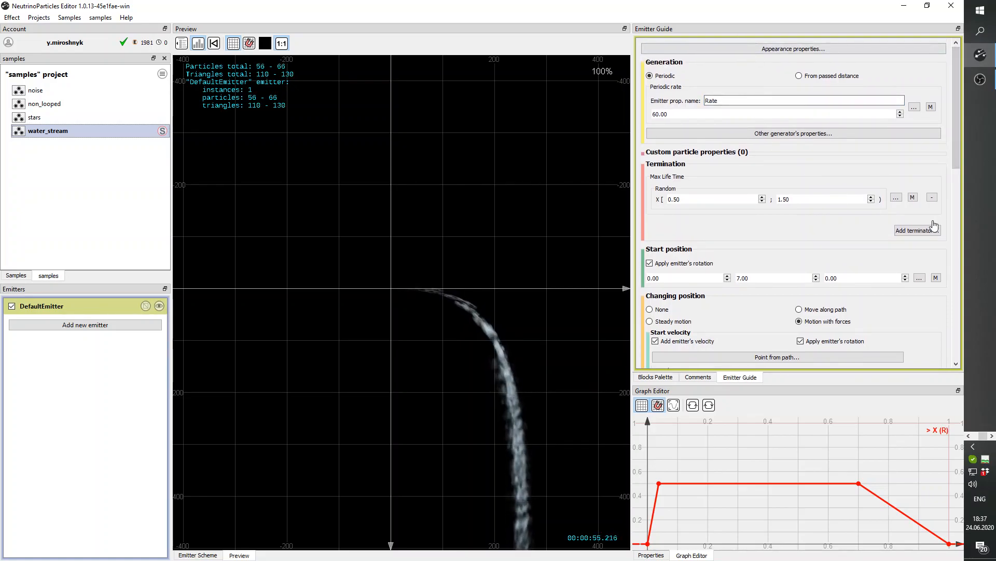
pyautogui.moveTo(954, 154); pyautogui.dragTo(958, 185)
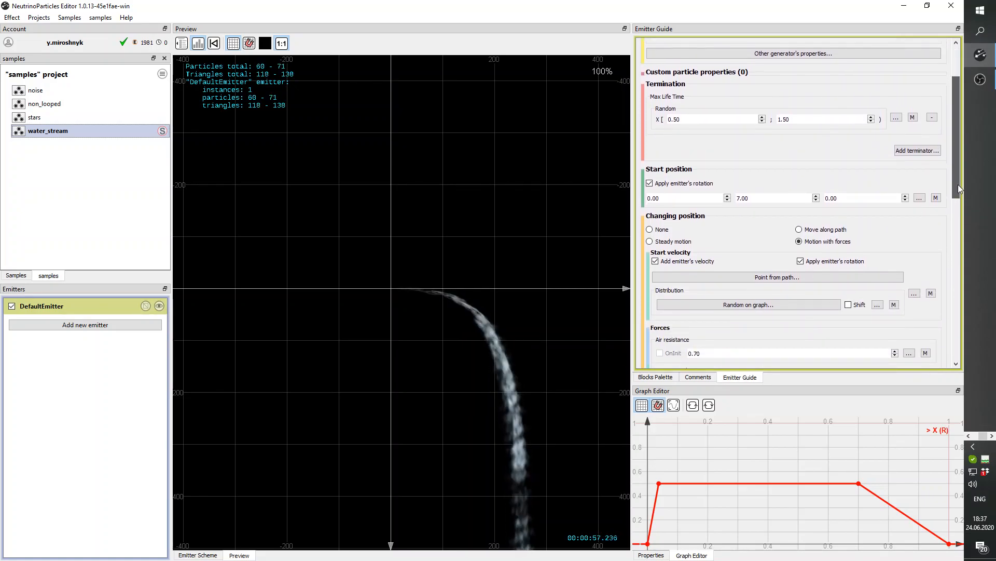
pyautogui.scroll(3, 958, 176)
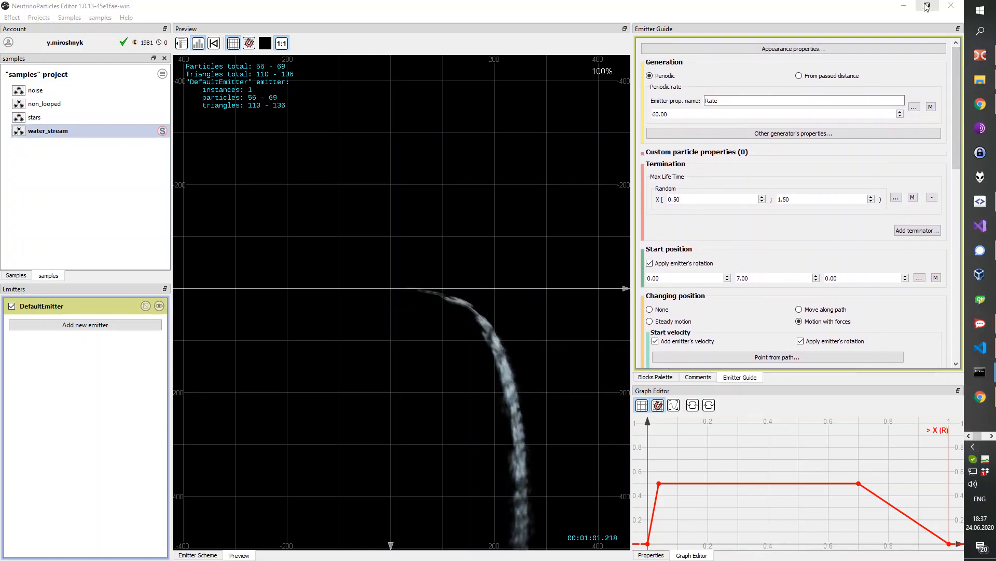
pyautogui.click(904, 6)
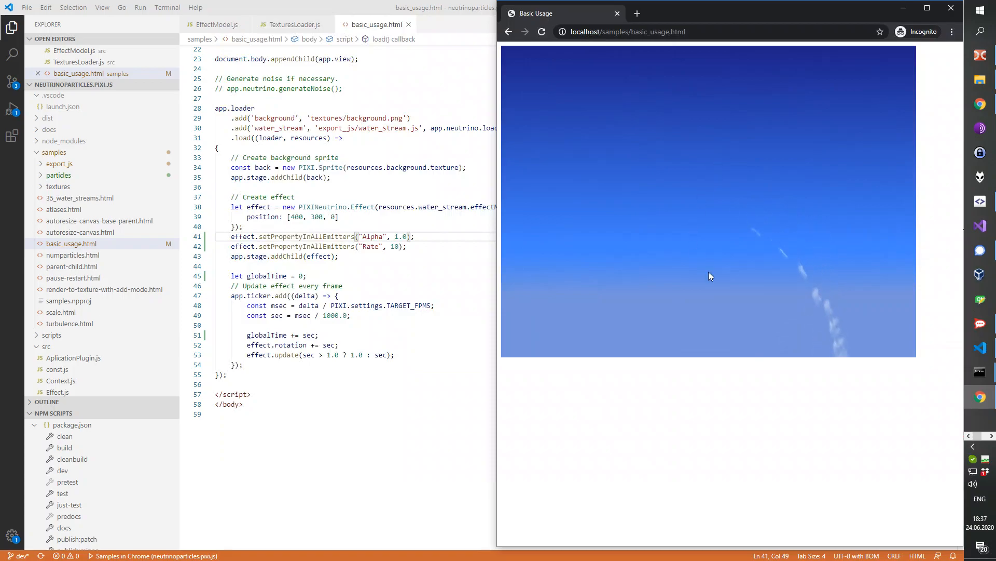